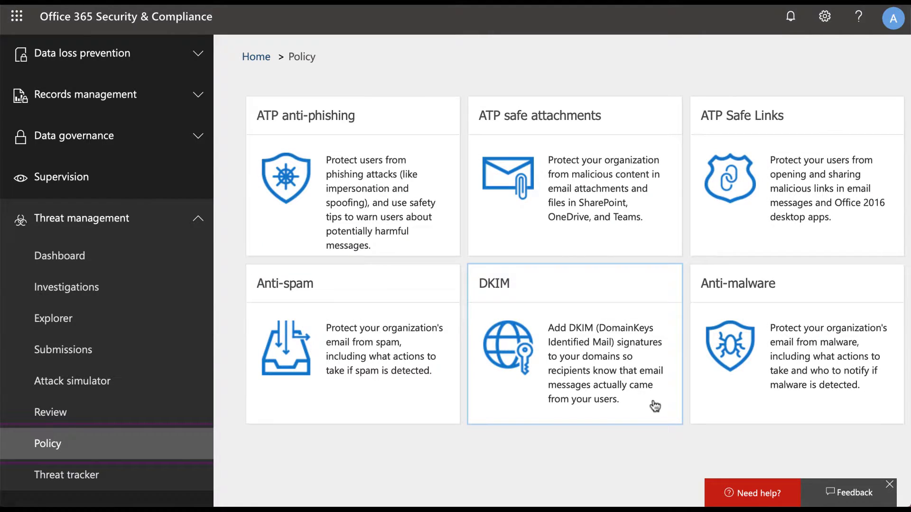
Review the Default anti-malware policy's malware response settings and close it without saving
click(827, 389)
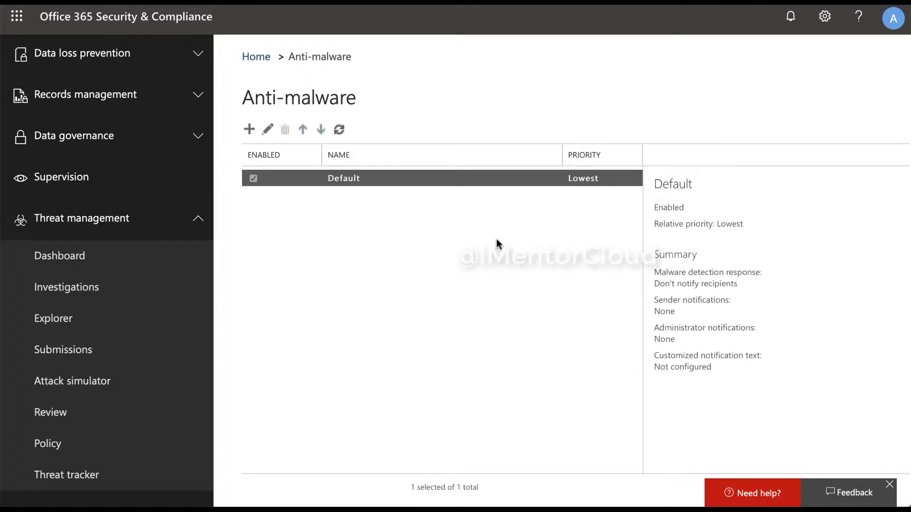
double_click(465, 184)
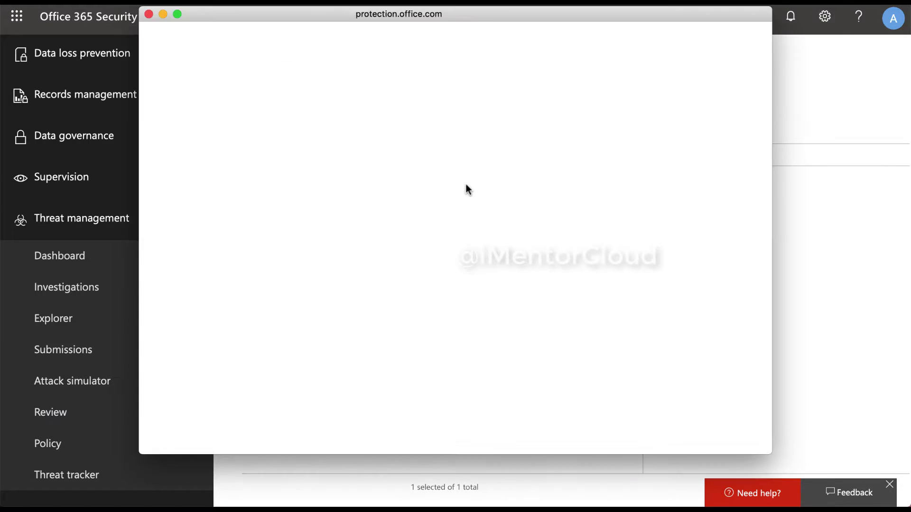
click(164, 99)
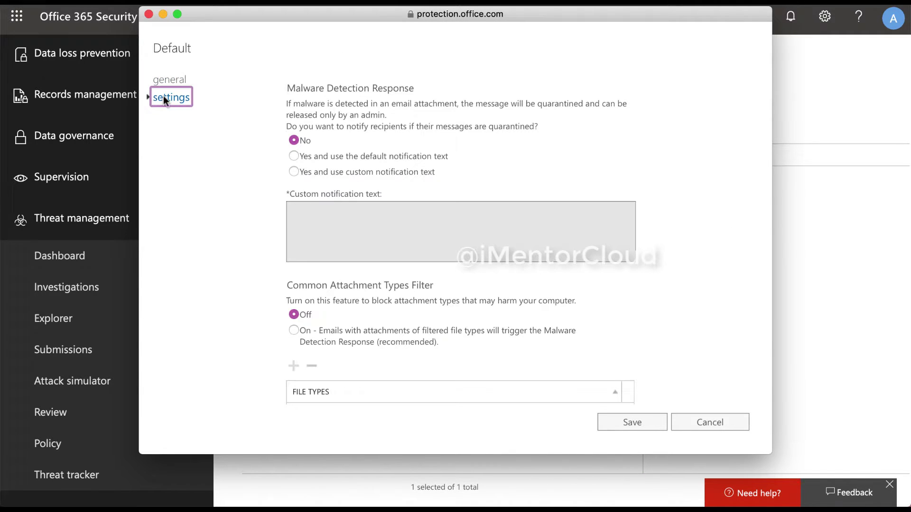
mouse_move(335, 176)
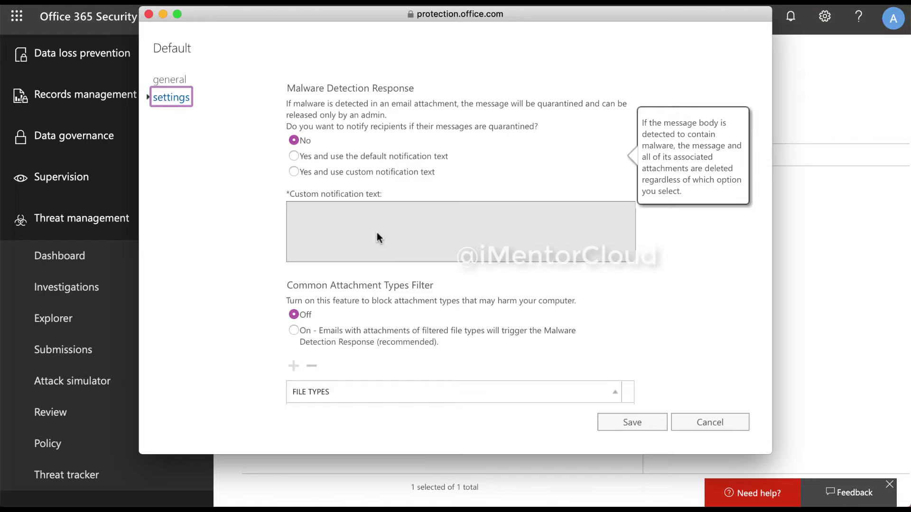
scroll(377, 232, down, 2)
scroll(377, 232, down, 5)
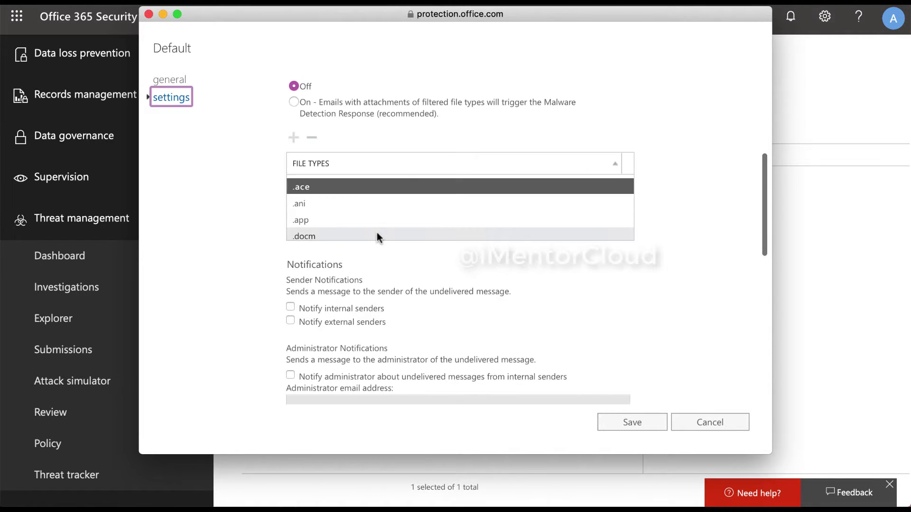
click(697, 429)
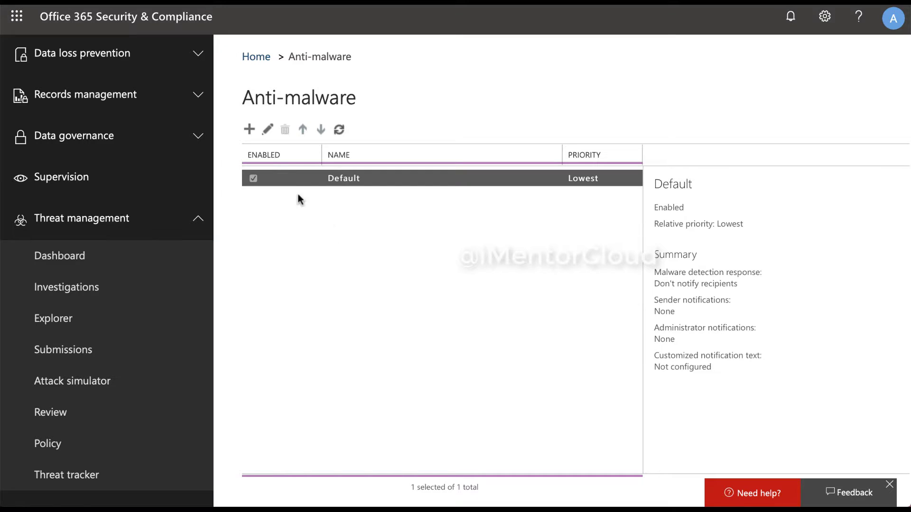
Check the Default policy summary, then start a new policy named 'Anti-mailware policy'
click(249, 131)
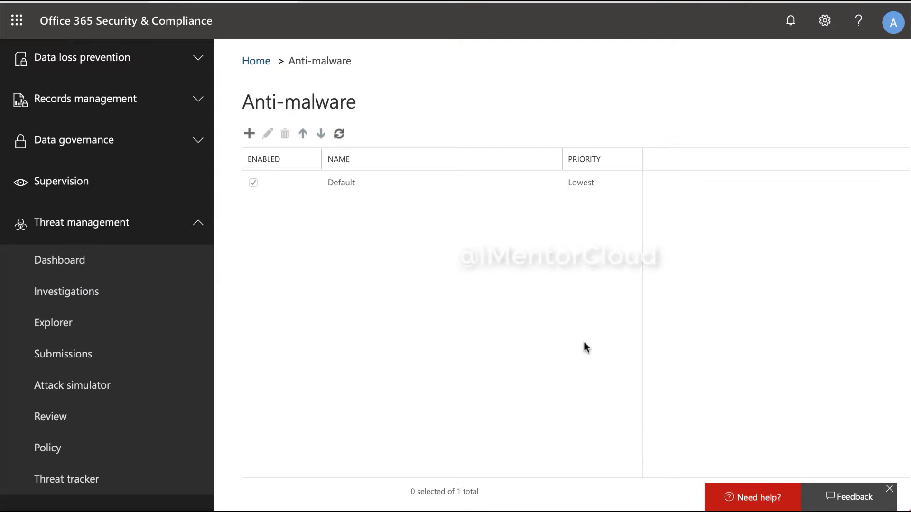
click(345, 184)
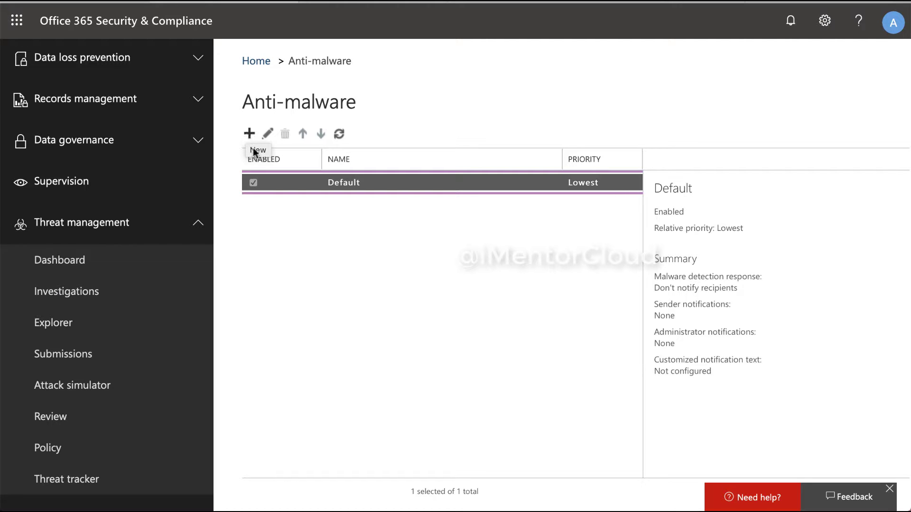
click(248, 135)
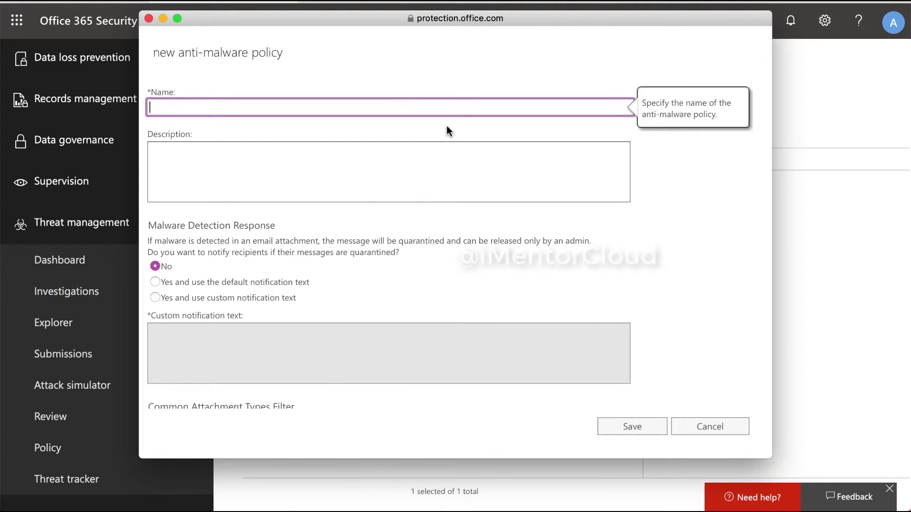
text(Anti-maile)
key(BackSpace)
text(ware policy)
Notify recipients of malware detections using the default notification text
click(446, 156)
scroll(446, 157, down, 3)
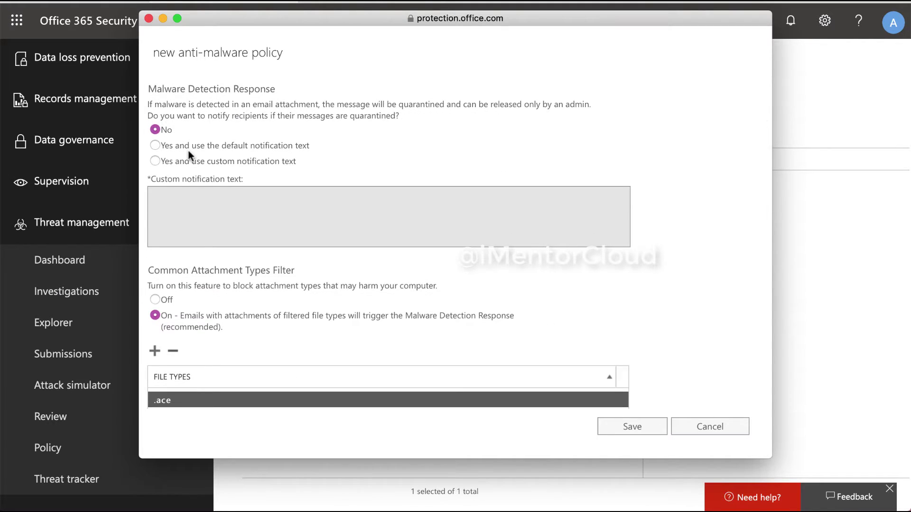
scroll(181, 149, up, 1)
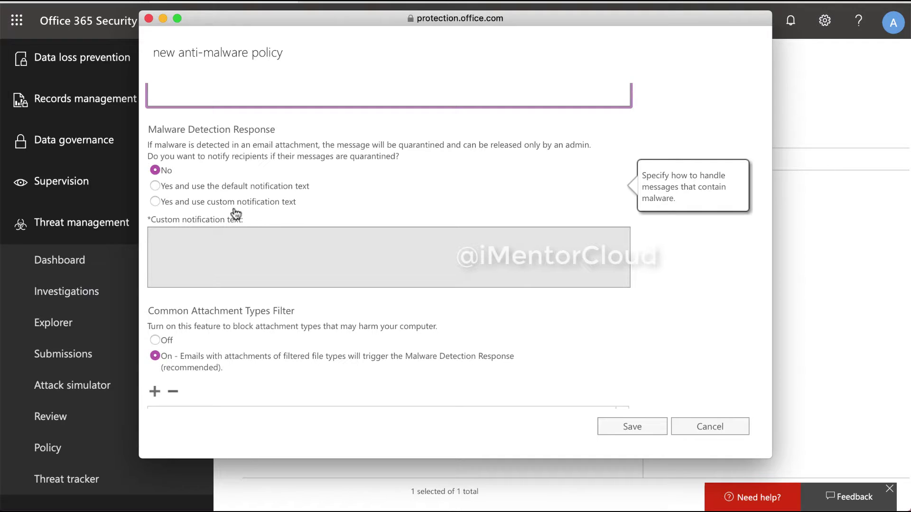
click(206, 187)
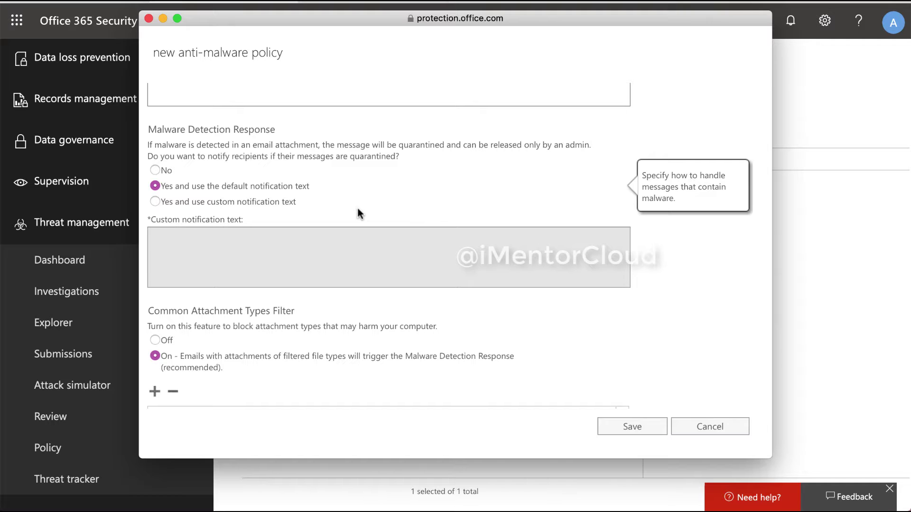
Turn the common attachment types filter on (.ace, .docm, .exe, .jar, .reg, .scr, .vbs)
scroll(357, 206, down, 5)
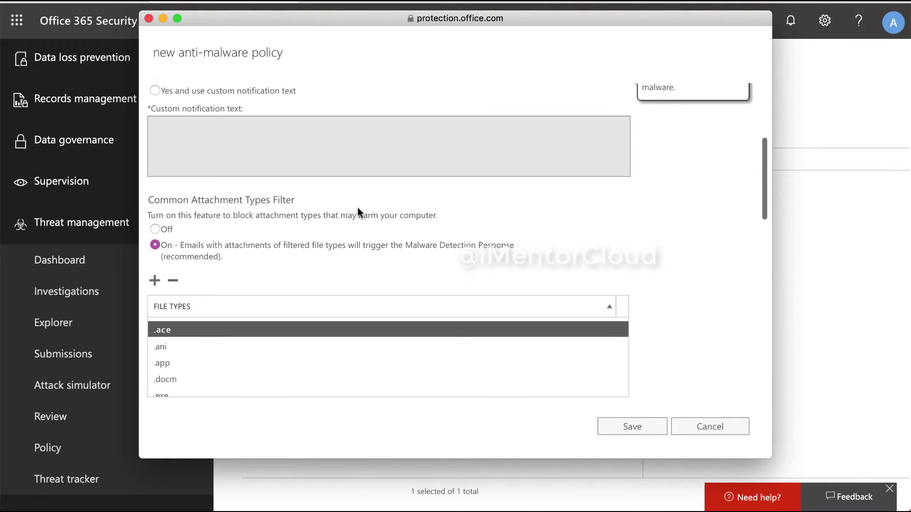
scroll(357, 207, down, 3)
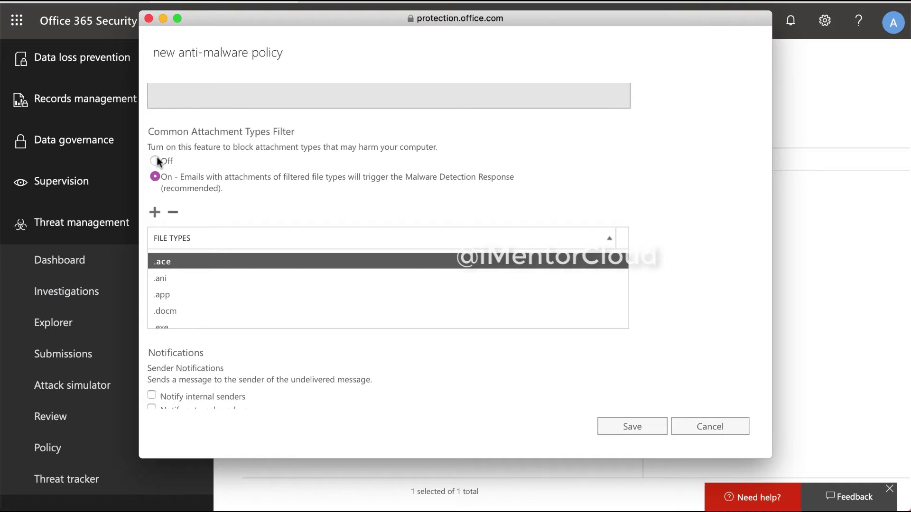
click(154, 160)
click(156, 177)
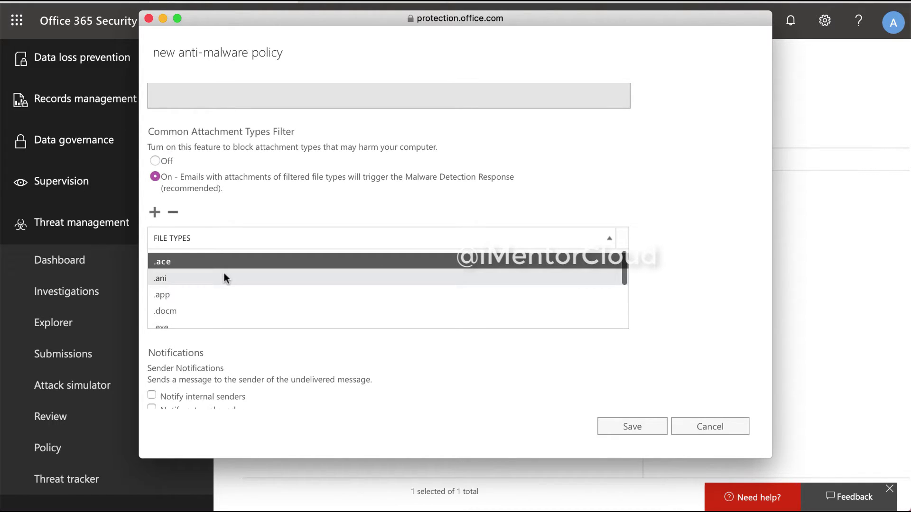
scroll(224, 278, down, 3)
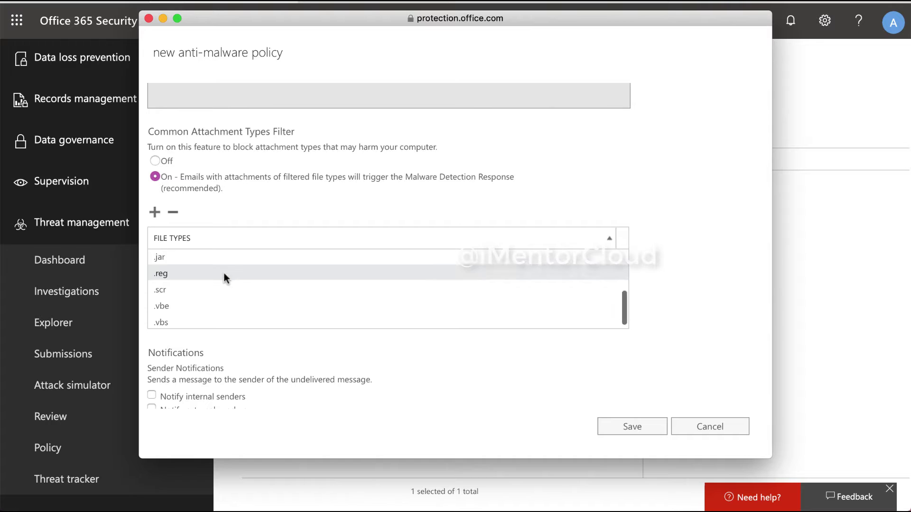
scroll(224, 273, up, 5)
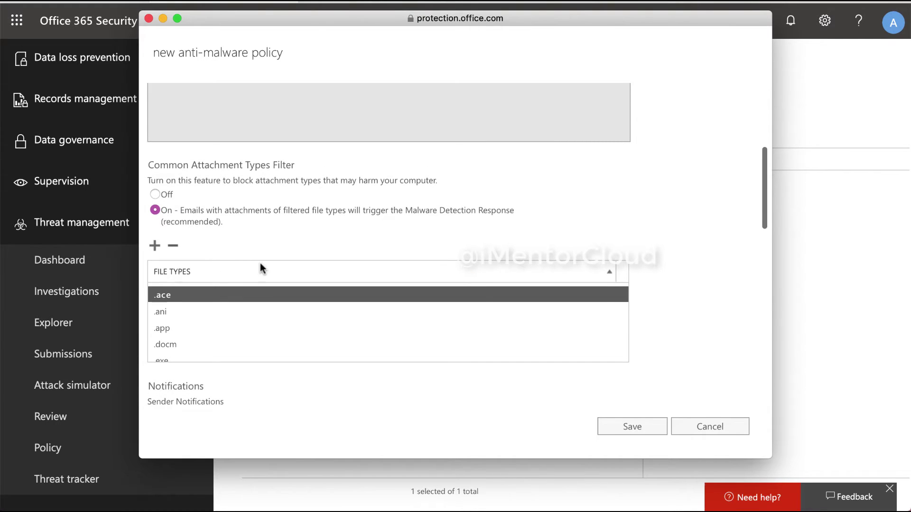
scroll(355, 247, down, 2)
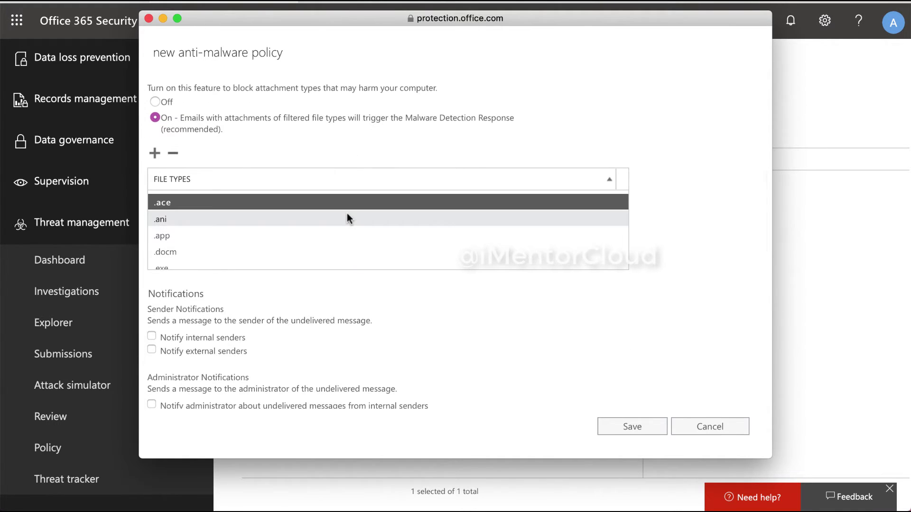
scroll(347, 217, down, 3)
scroll(347, 217, up, 5)
scroll(356, 197, down, 2)
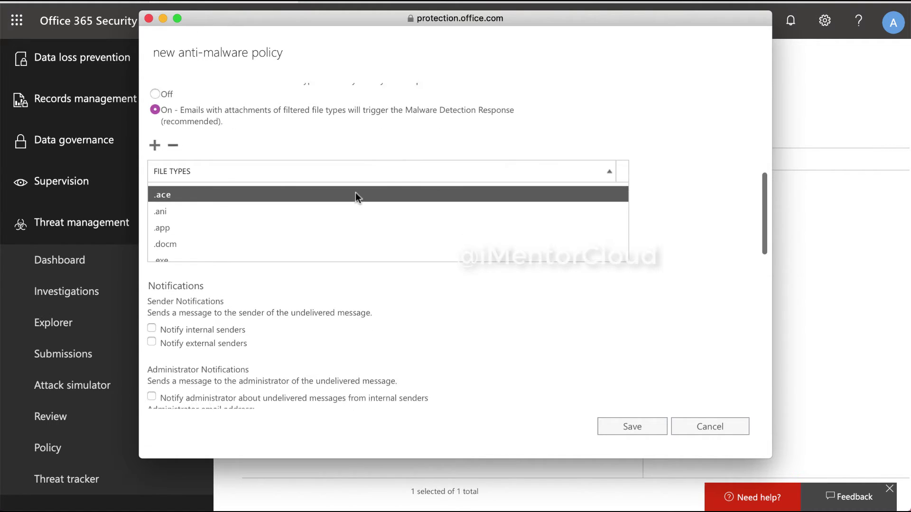
scroll(355, 258, down, 3)
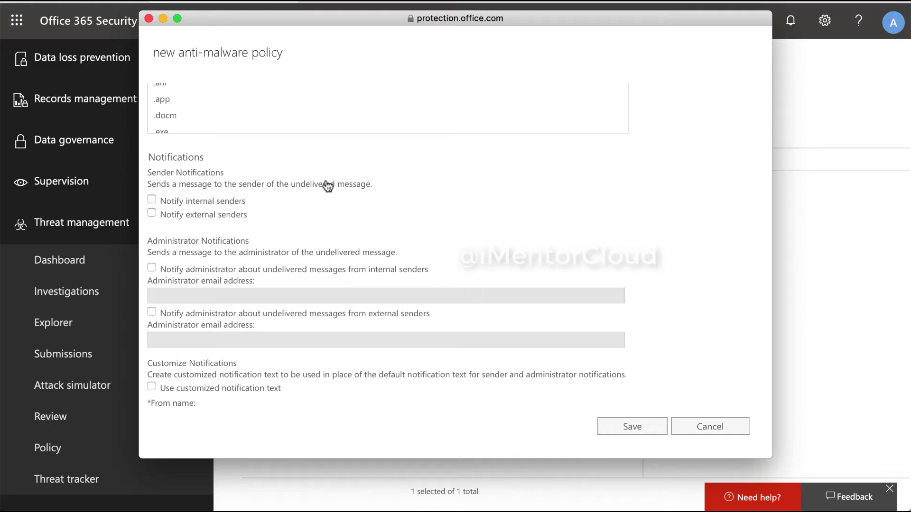
Notify internal senders and send undelivered-internal-message alerts to the administrator's email address
mouse_move(254, 186)
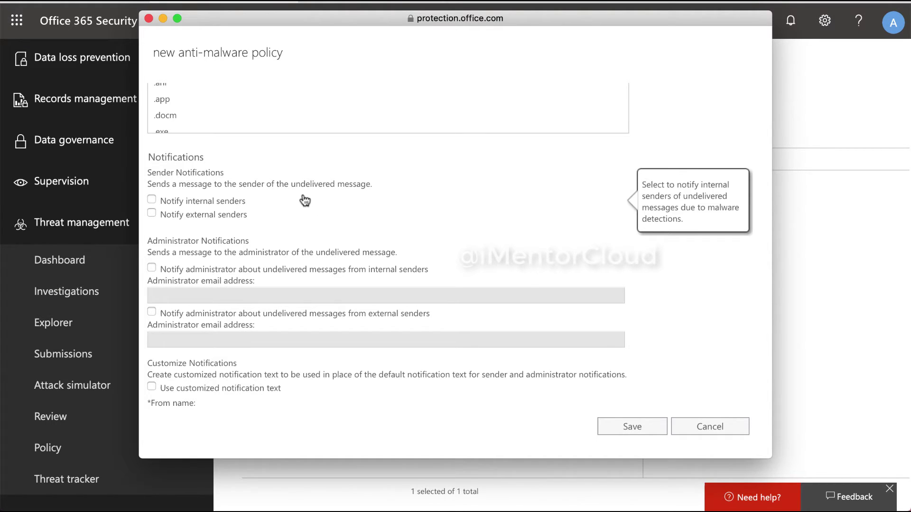
click(219, 203)
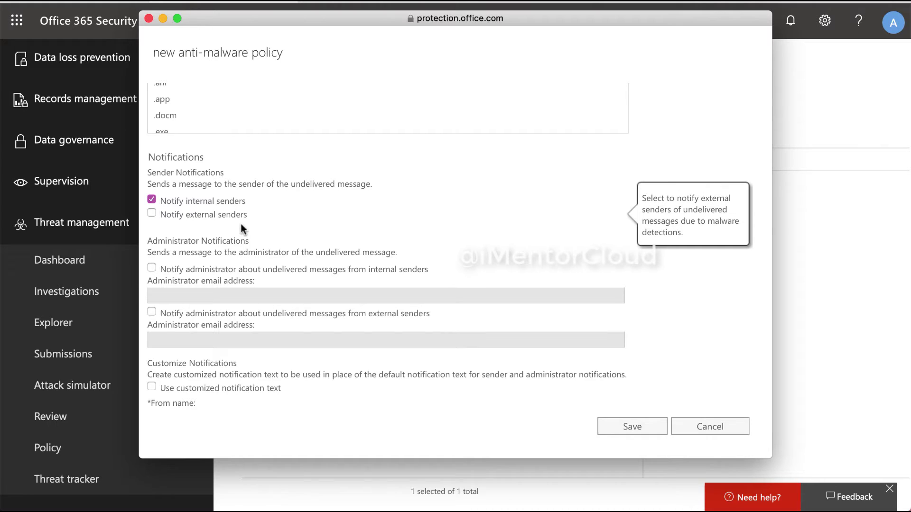
scroll(294, 235, down, 1)
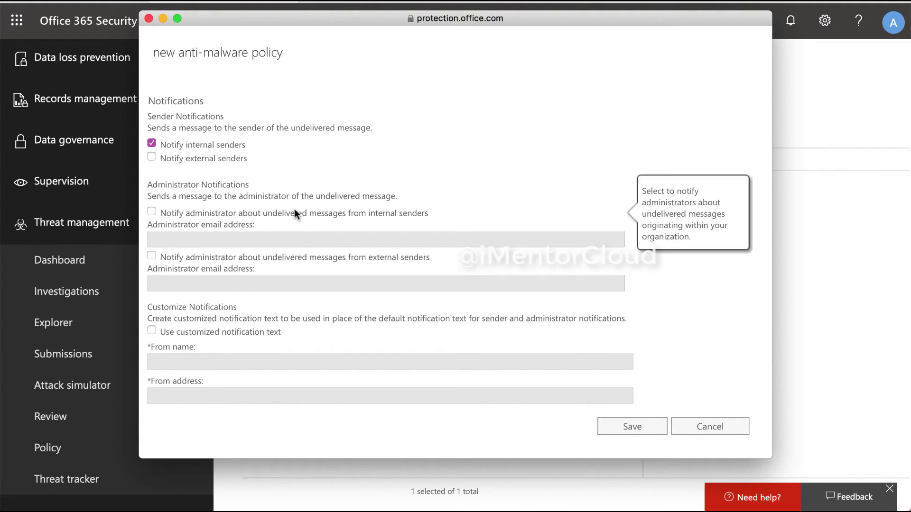
click(298, 213)
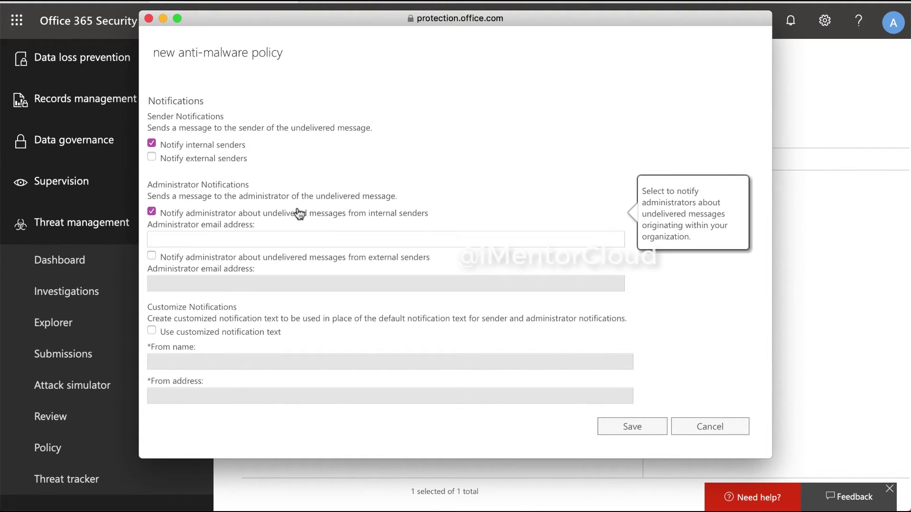
click(290, 237)
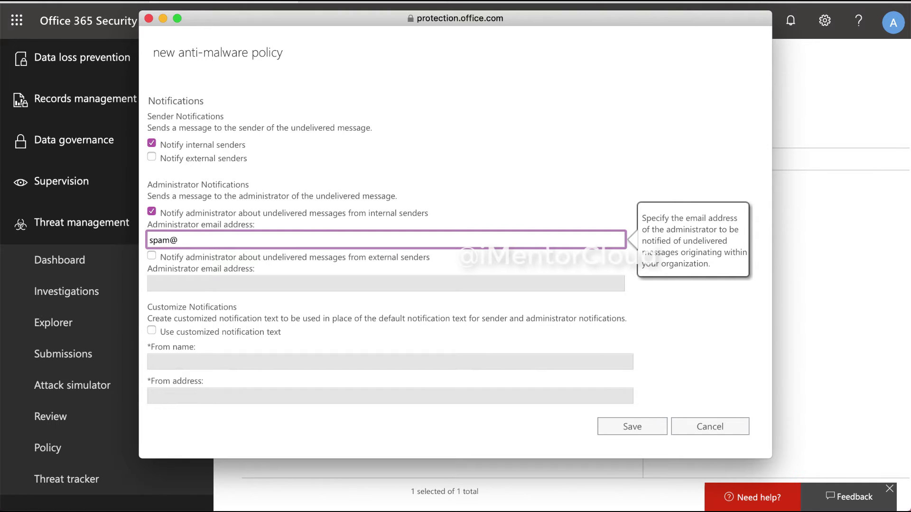
scroll(365, 263, down, 2)
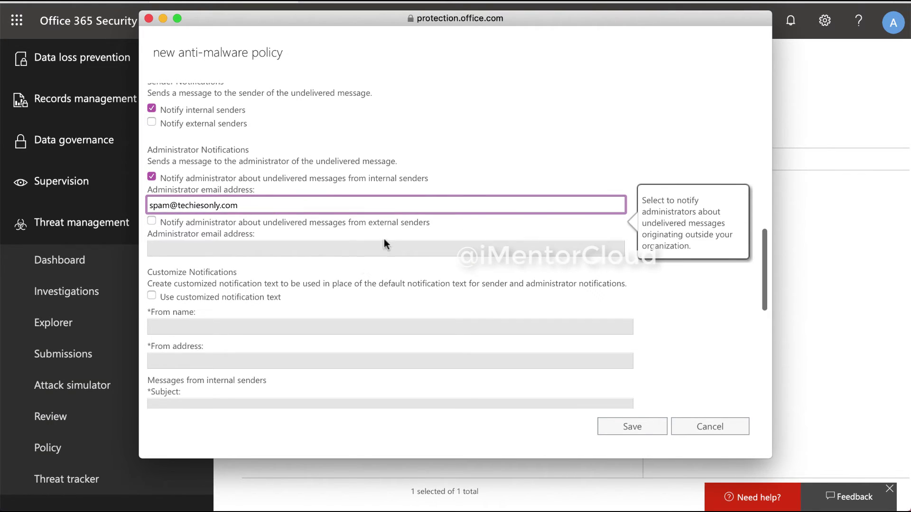
scroll(421, 246, down, 5)
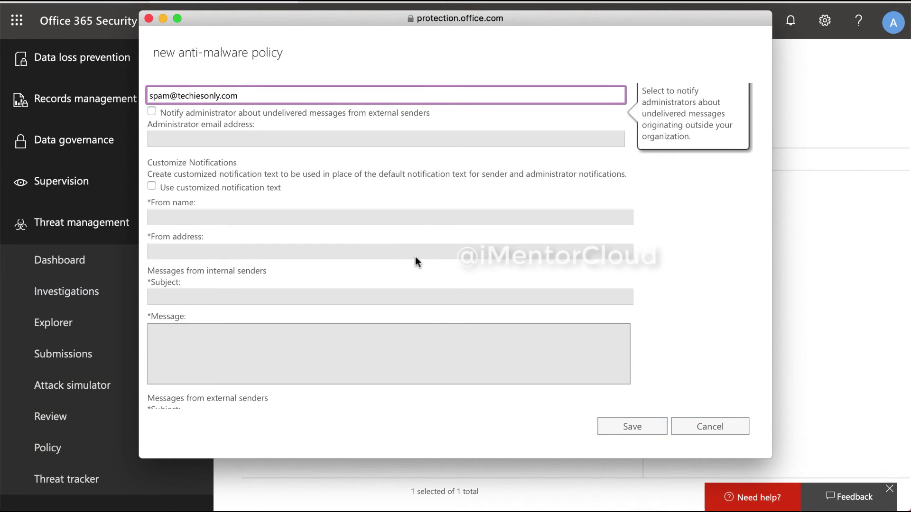
scroll(415, 263, down, 5)
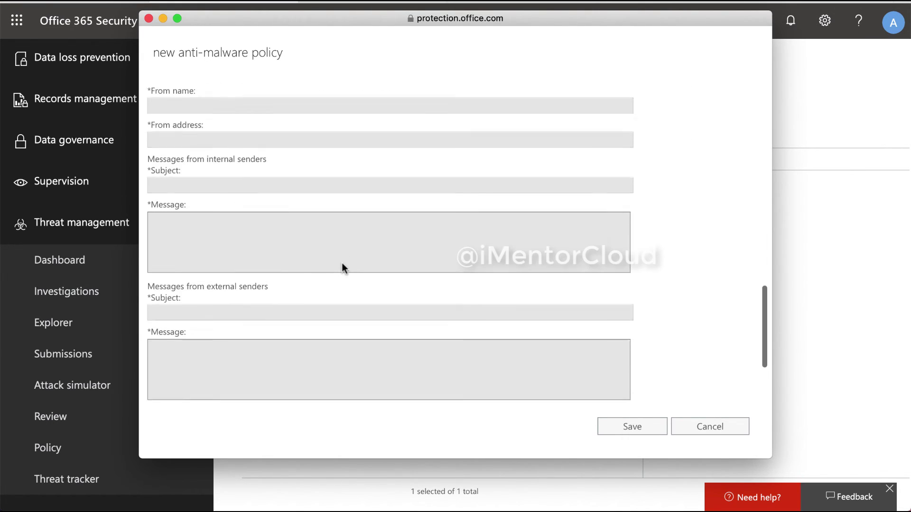
scroll(342, 268, down, 7)
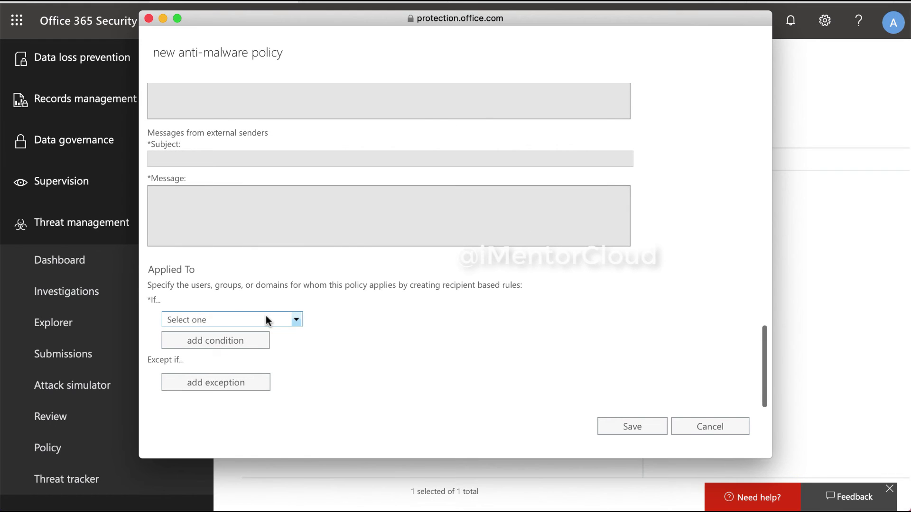
Apply the policy to recipient domains cloudspecialist.info, exchangeitpro.onmicrosoft.com and techiesonly.com, then save it
click(266, 320)
click(266, 364)
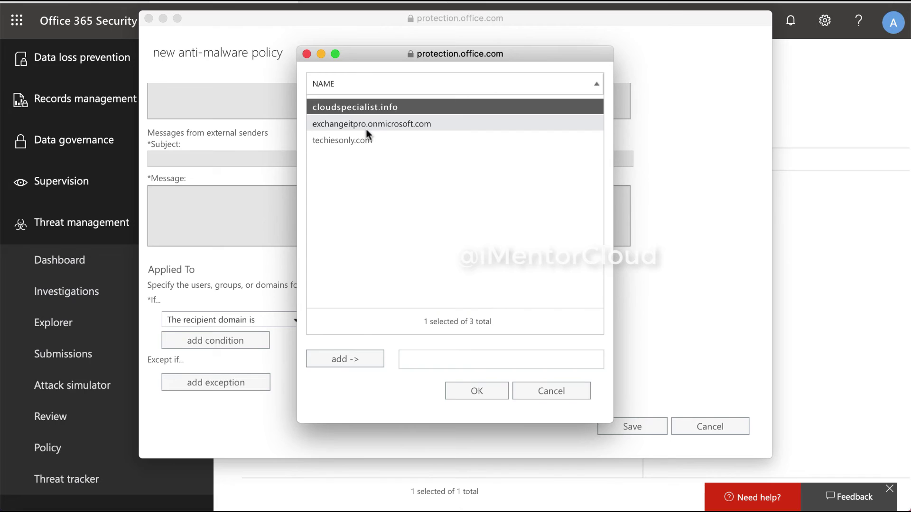
click(463, 390)
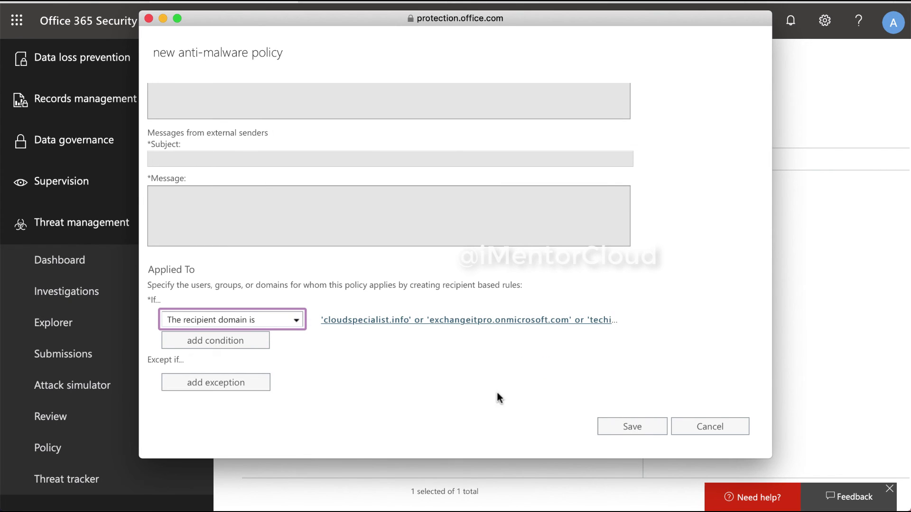
click(634, 426)
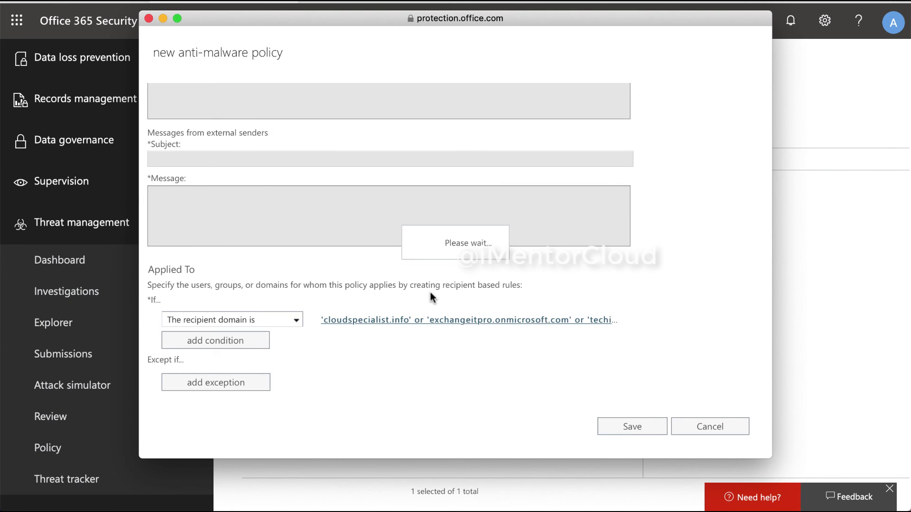